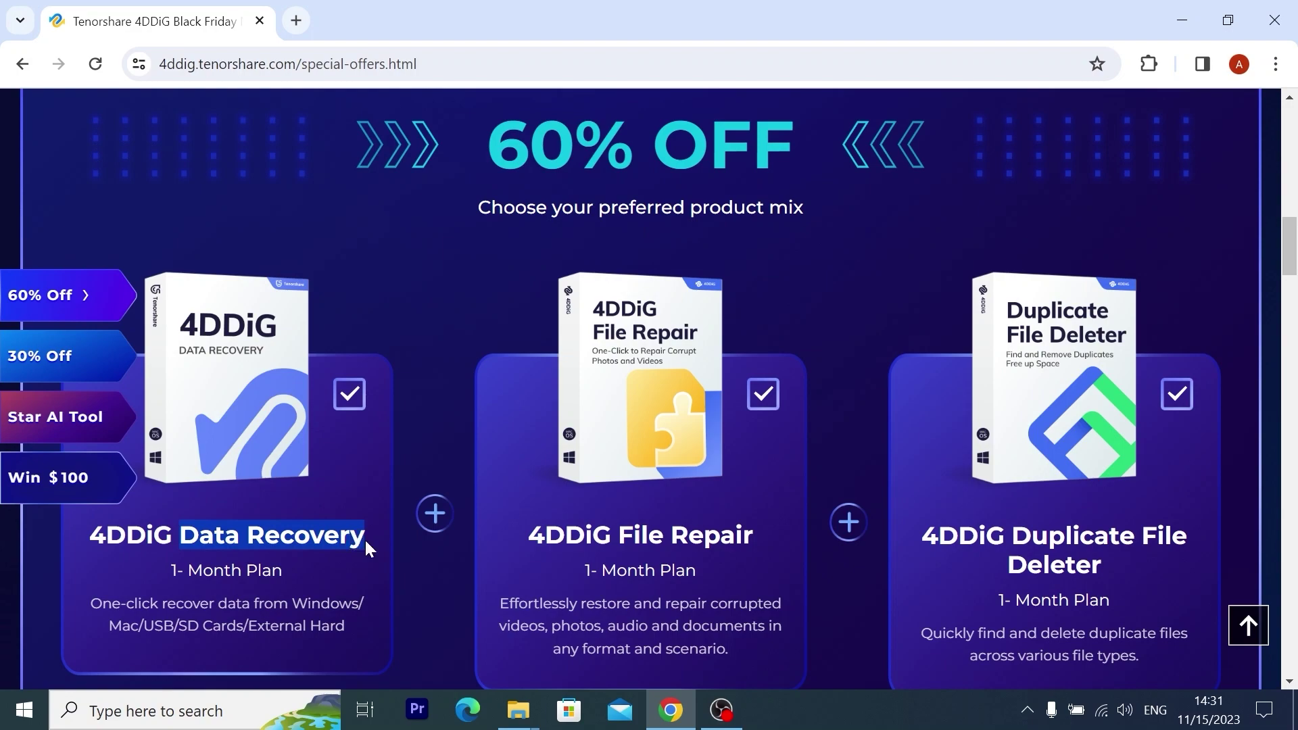
Highlight the File Repair and Duplicate File Deleter names, then the 30% Off coupon code
{"action": "left_click_drag", "start_coordinate": [621, 534], "coordinate": [757, 541]}
{"action": "left_click_drag", "start_coordinate": [1013, 536], "coordinate": [1118, 579]}
{"action": "left_click", "coordinate": [81, 356]}
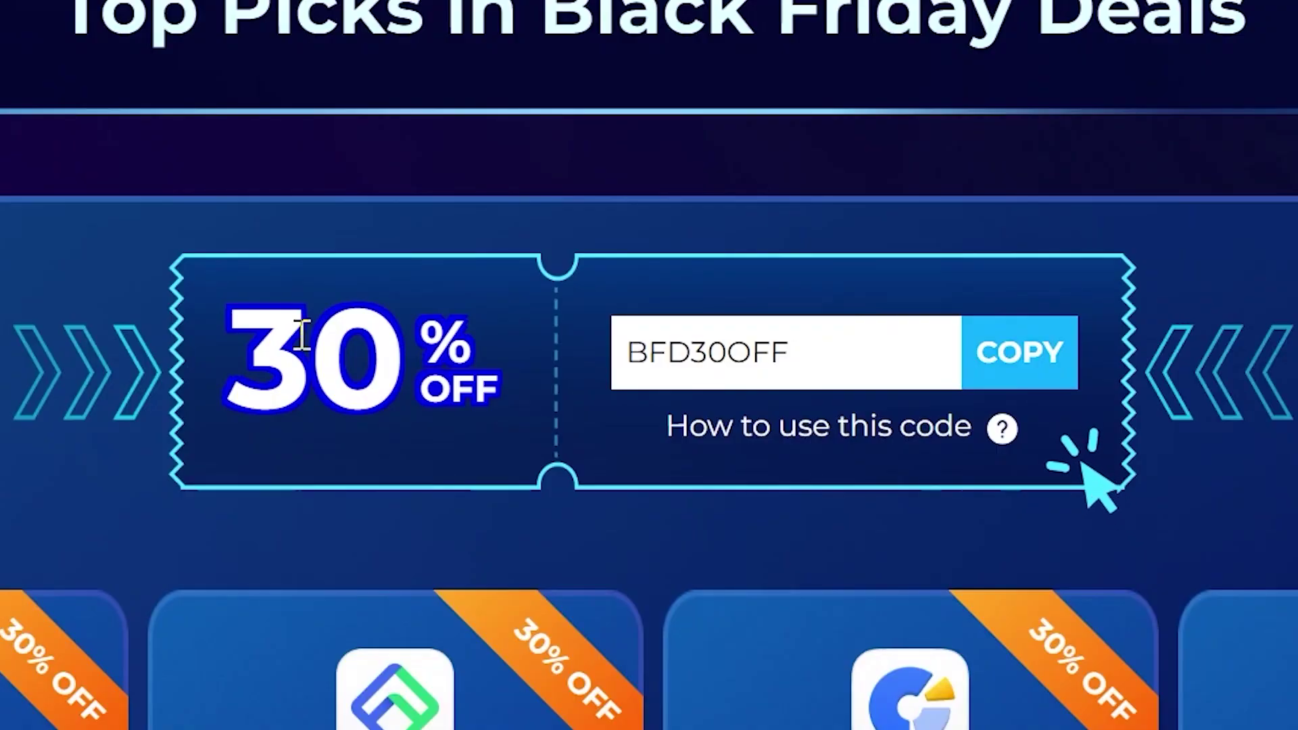
{"action": "left_click_drag", "start_coordinate": [804, 352], "coordinate": [347, 314]}
{"action": "scroll", "coordinate": [1187, 399], "scroll_direction": "down", "scroll_amount": 4}
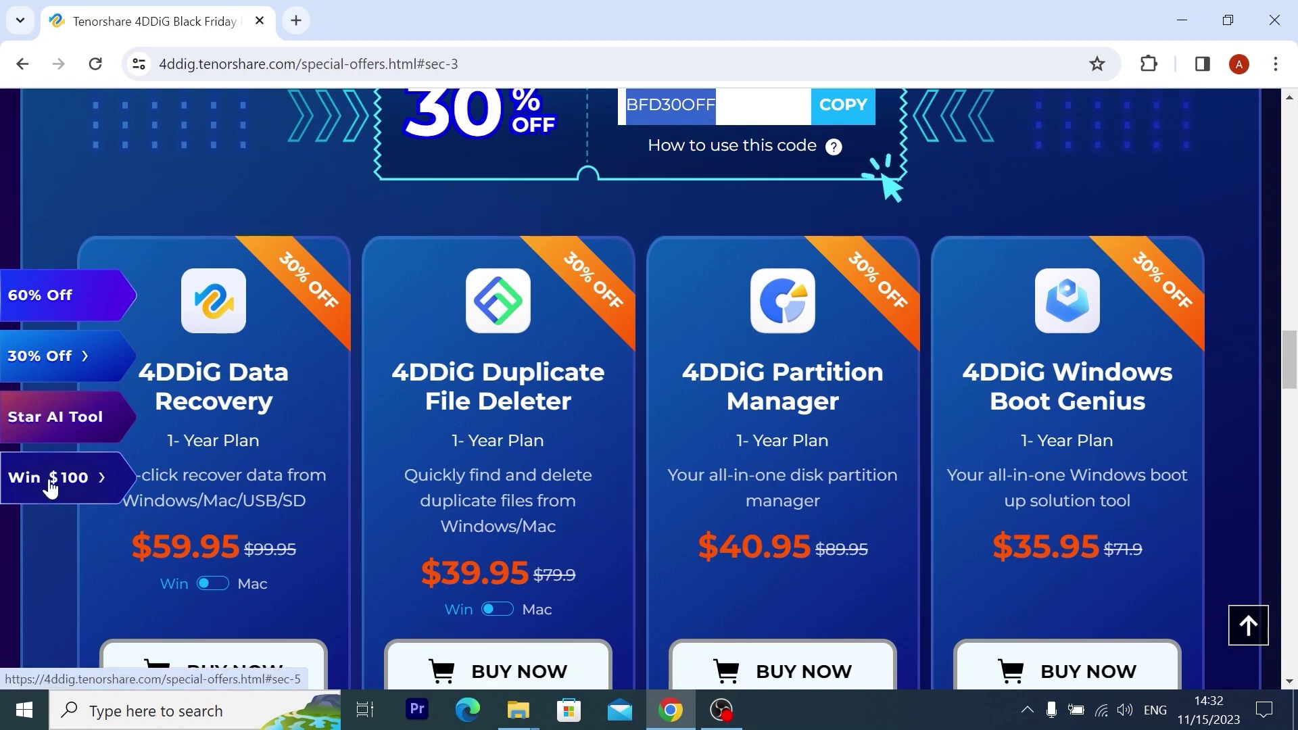
Jump to the Win $100 lucky draw section, highlight its heading and scroll through it
{"action": "left_click", "coordinate": [51, 485]}
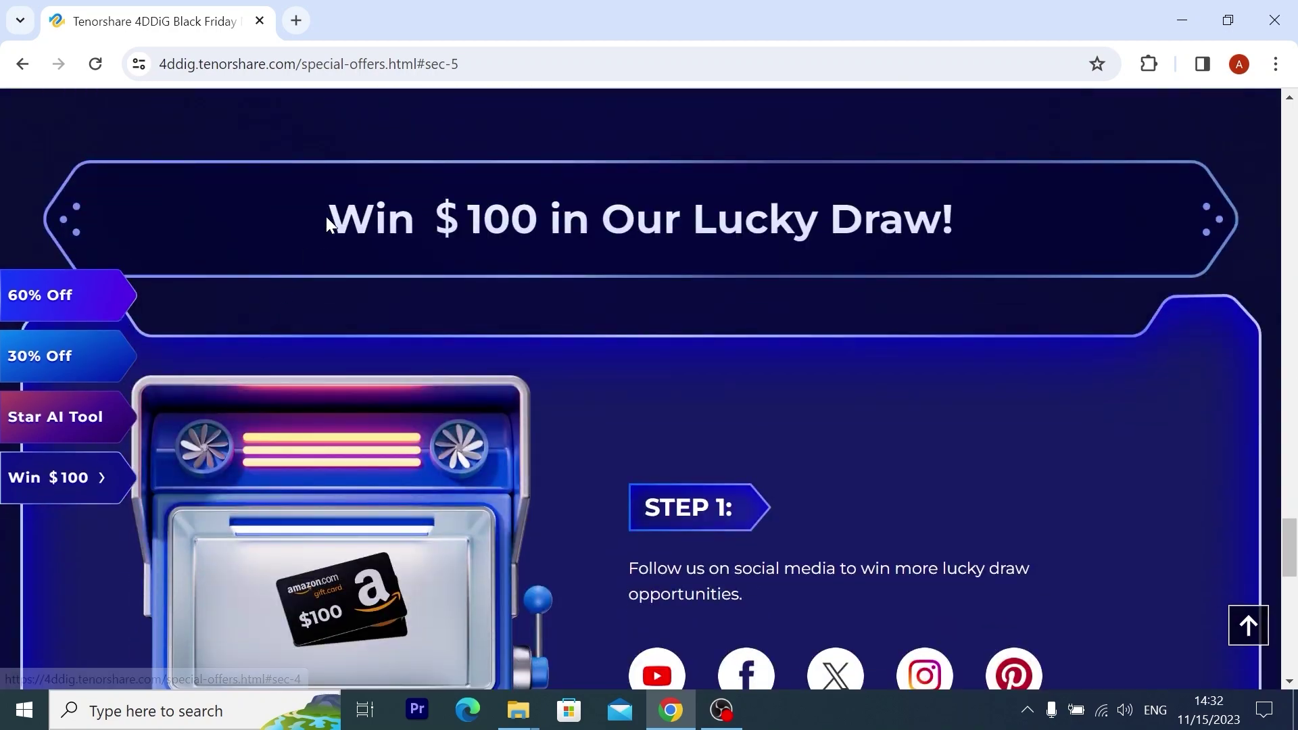
{"action": "mouse_move", "coordinate": [328, 223]}
{"action": "left_mouse_down"}
{"action": "mouse_move", "coordinate": [623, 174]}
{"action": "mouse_move", "coordinate": [986, 167]}
{"action": "left_mouse_up"}
{"action": "scroll", "coordinate": [869, 396], "scroll_direction": "down", "scroll_amount": 3}
{"action": "scroll", "coordinate": [859, 406], "scroll_direction": "down", "scroll_amount": 1}
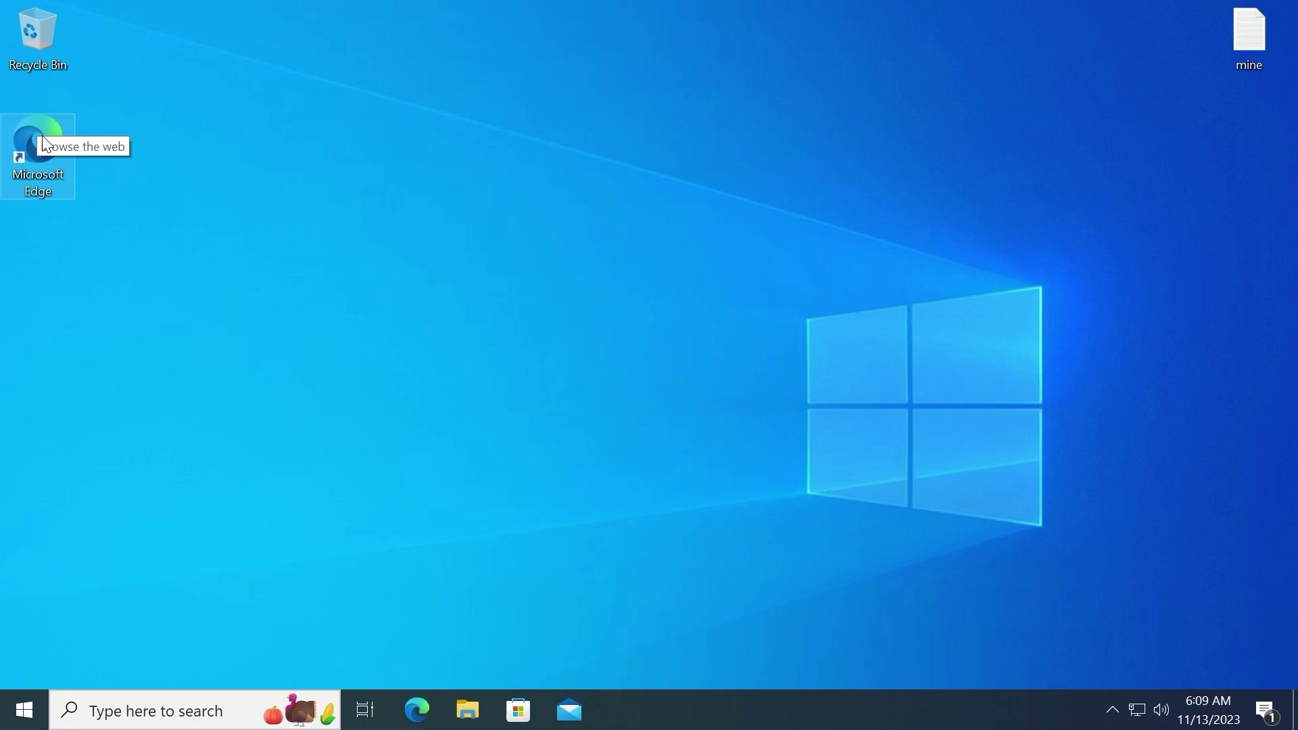
Launch Edge and search for 'vmware download windows'
{"action": "double_click", "coordinate": [46, 144]}
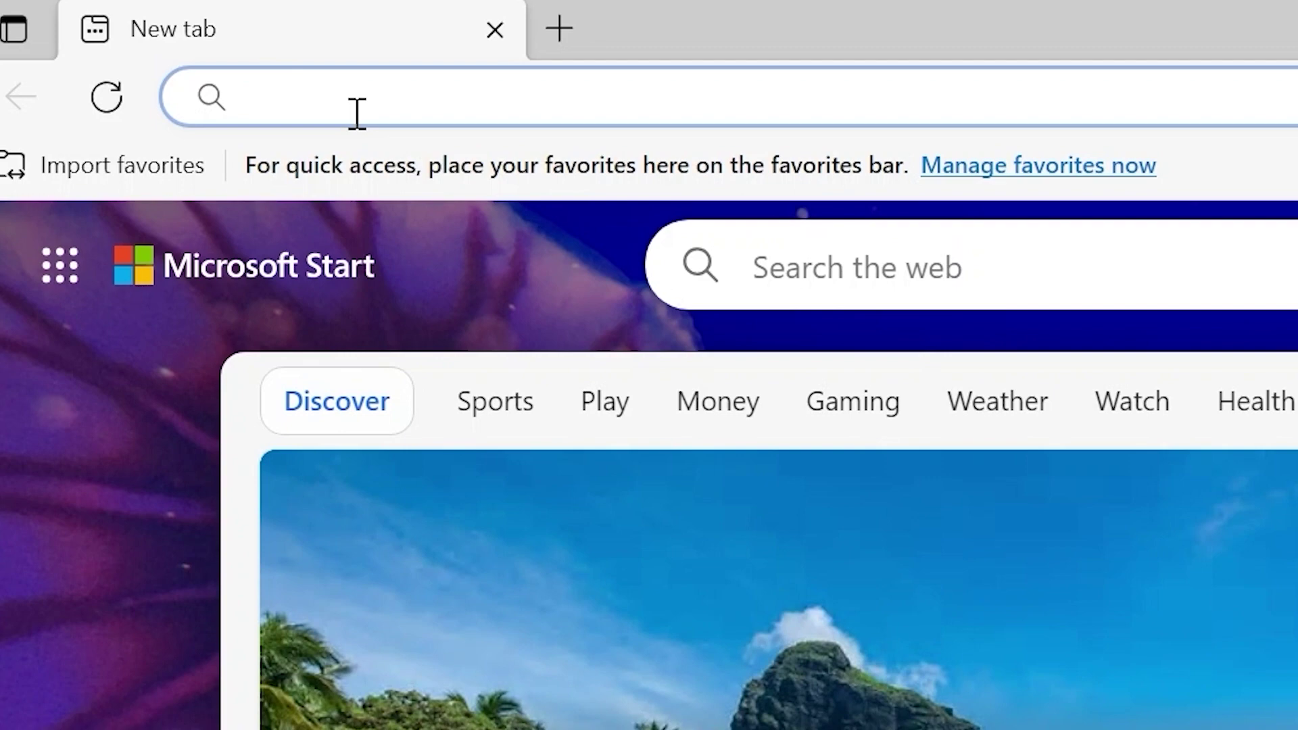
{"action": "type", "text": "vmware download windows"}
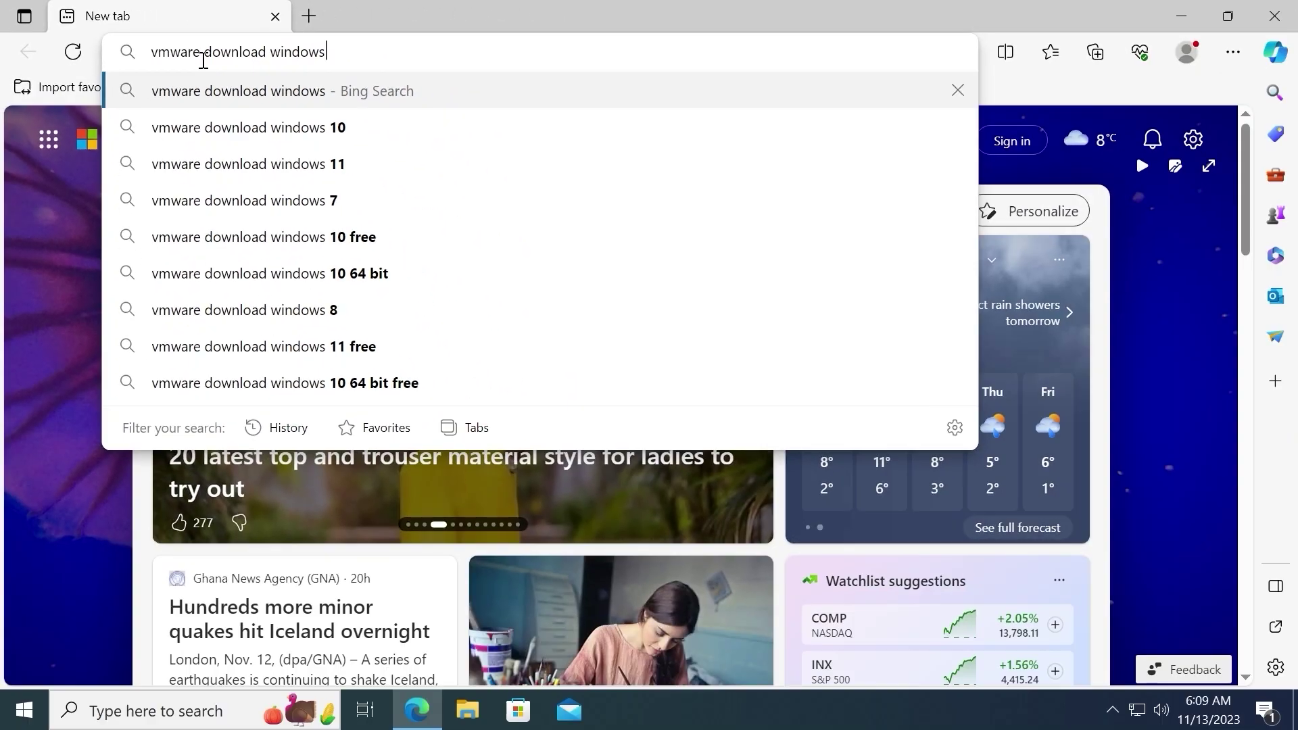
{"action": "key", "text": "Return"}
{"action": "scroll", "coordinate": [538, 419], "scroll_direction": "down", "scroll_amount": 2}
Download the Workstation 17 Player installer from VMware's page and show it in its folder
{"action": "left_click", "coordinate": [372, 367]}
{"action": "scroll", "coordinate": [678, 257], "scroll_direction": "down", "scroll_amount": 8}
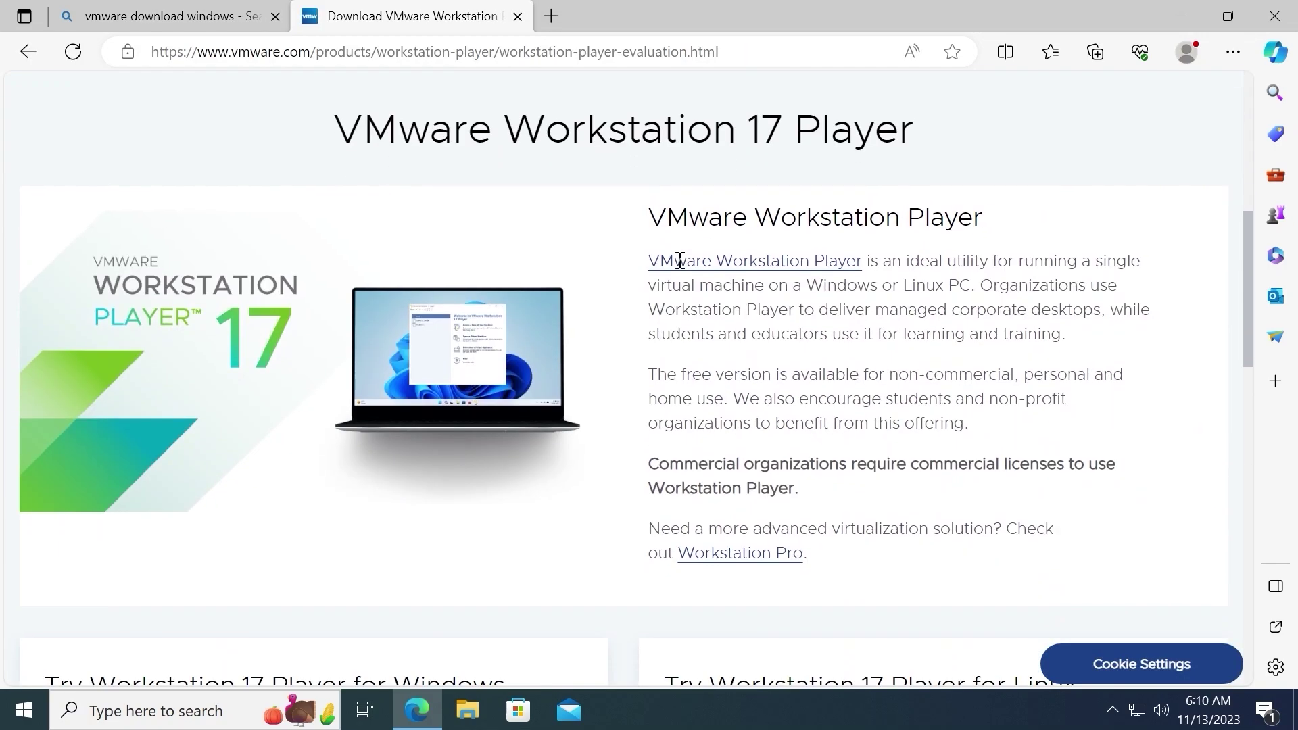
{"action": "scroll", "coordinate": [680, 260], "scroll_direction": "down", "scroll_amount": 3}
{"action": "left_click", "coordinate": [115, 576]}
{"action": "mouse_move", "coordinate": [891, 157]}
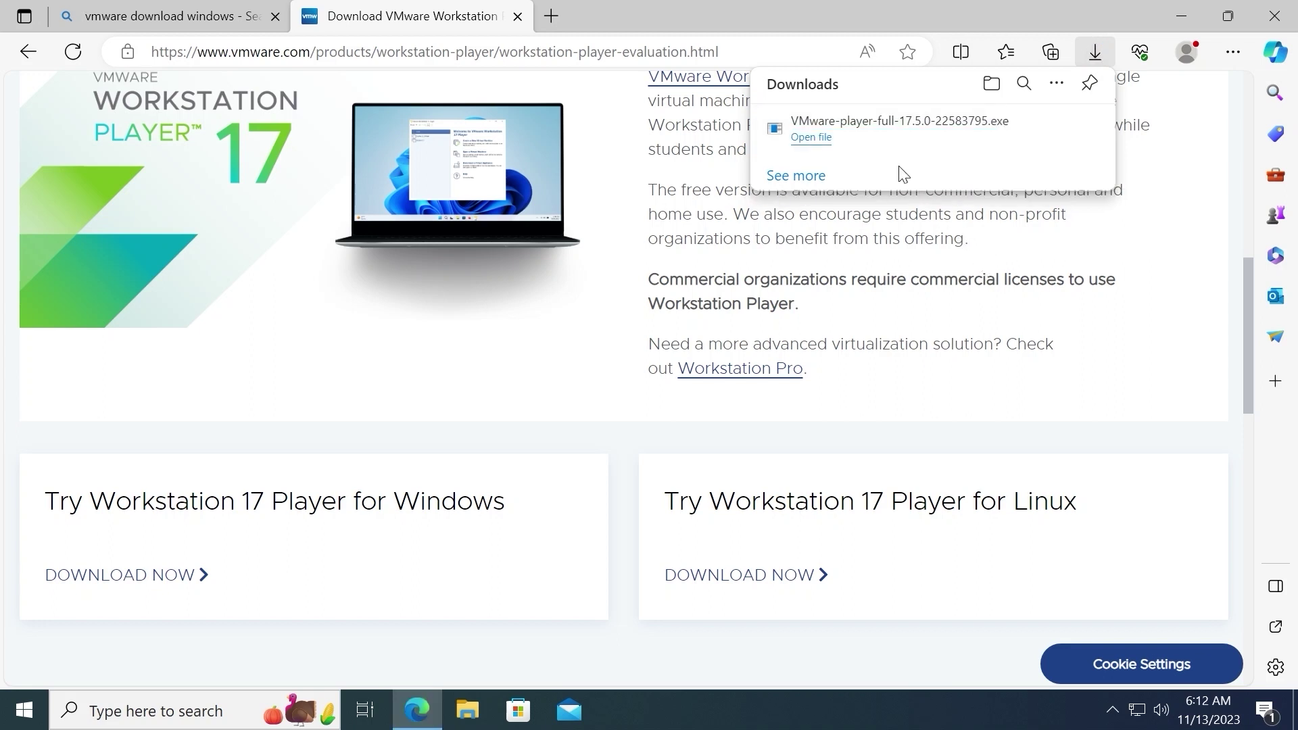
{"action": "mouse_move", "coordinate": [850, 145]}
{"action": "left_click", "coordinate": [1026, 134]}
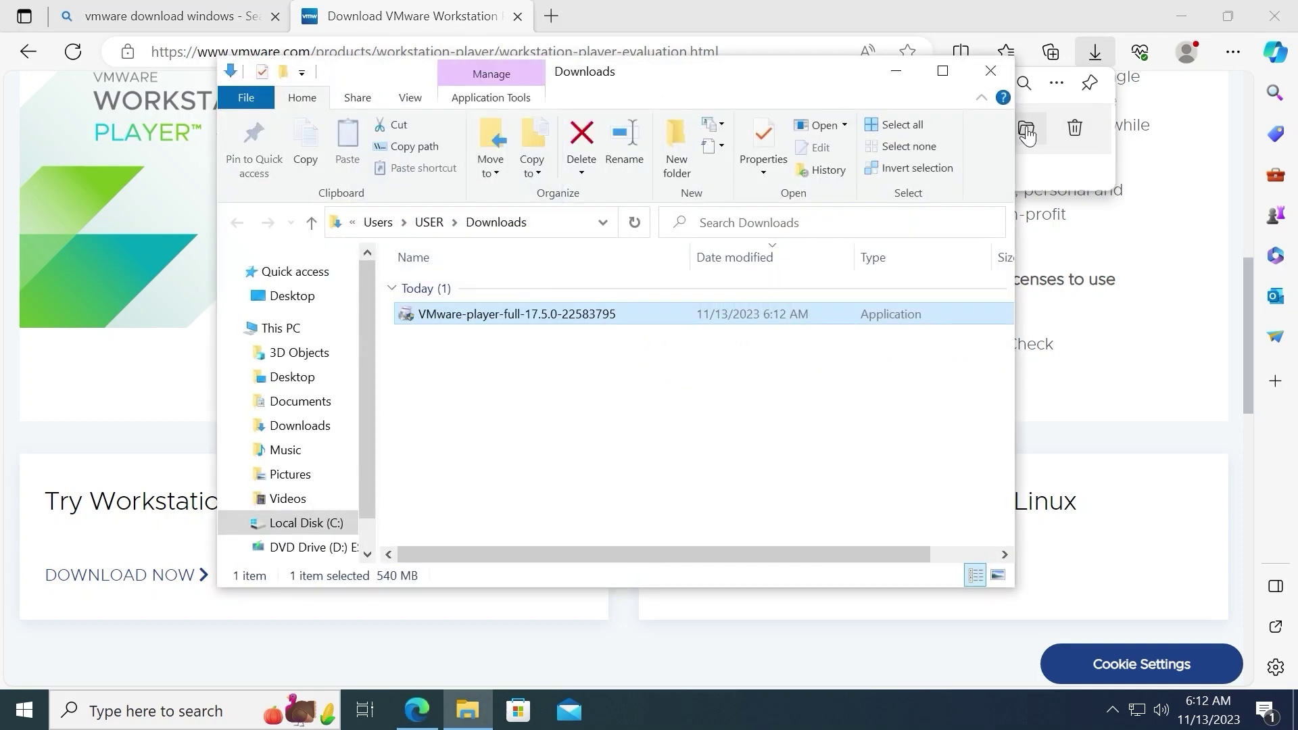
Close Edge, run the VMware Player installer and accept the licence agreement
{"action": "left_click", "coordinate": [1275, 16]}
{"action": "double_click", "coordinate": [478, 316]}
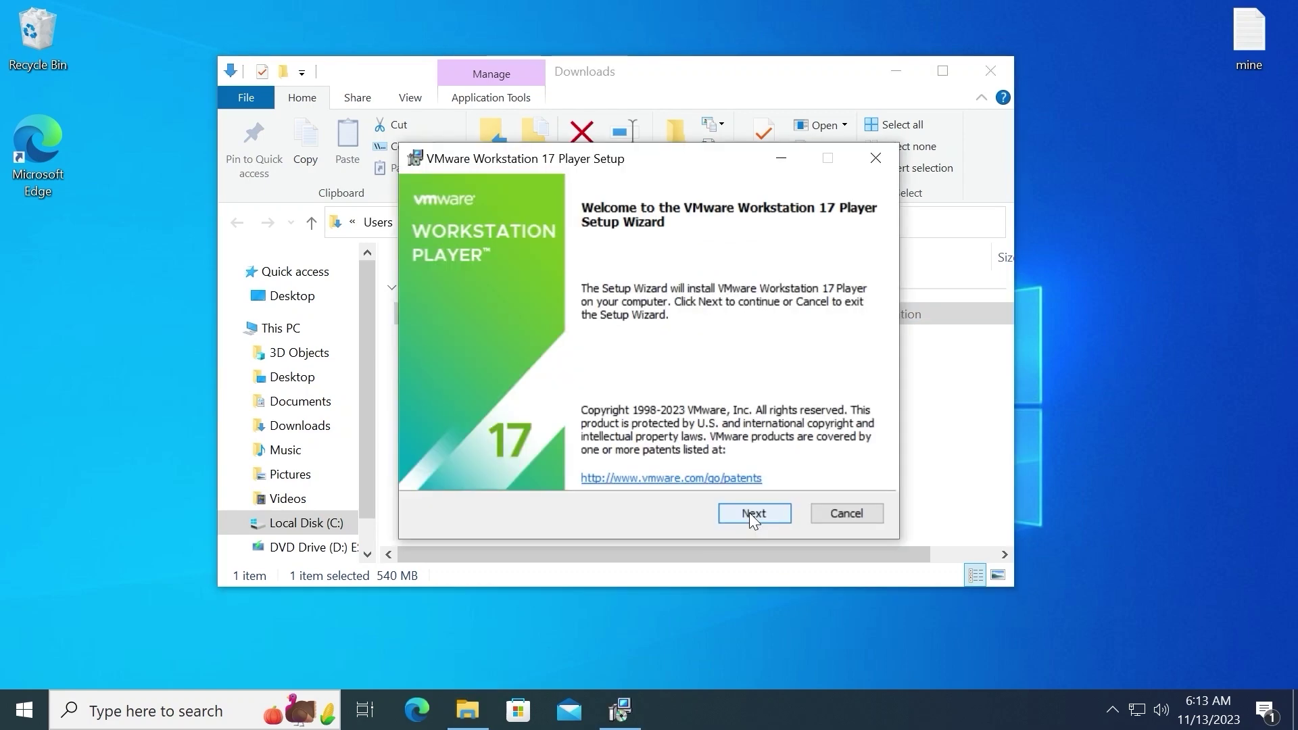
{"action": "left_click", "coordinate": [750, 513]}
{"action": "left_click", "coordinate": [432, 466]}
{"action": "left_click", "coordinate": [758, 513]}
Keep the default setup, experience and shortcut options, install, finish, and restart now
{"action": "left_click", "coordinate": [773, 515]}
{"action": "left_click", "coordinate": [764, 513]}
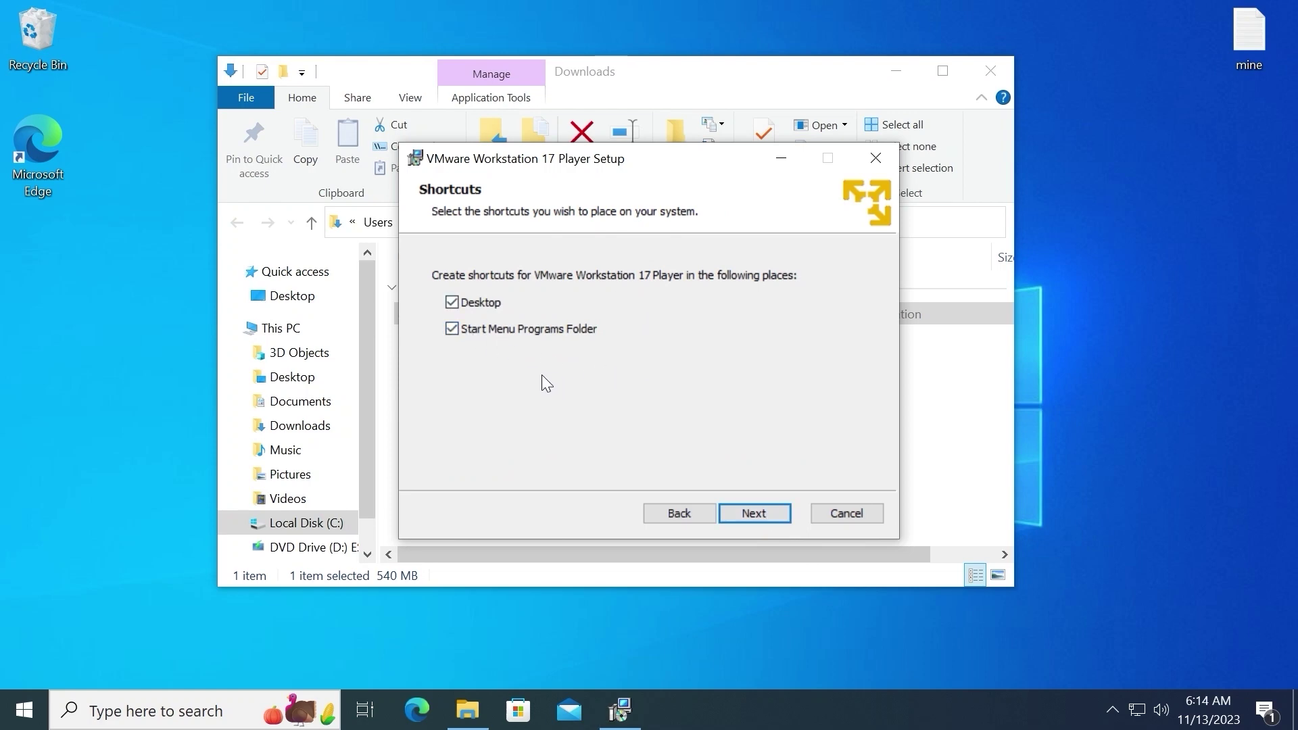
{"action": "left_click", "coordinate": [739, 509]}
{"action": "left_click", "coordinate": [740, 509]}
{"action": "left_click", "coordinate": [846, 512]}
{"action": "left_click", "coordinate": [582, 404]}
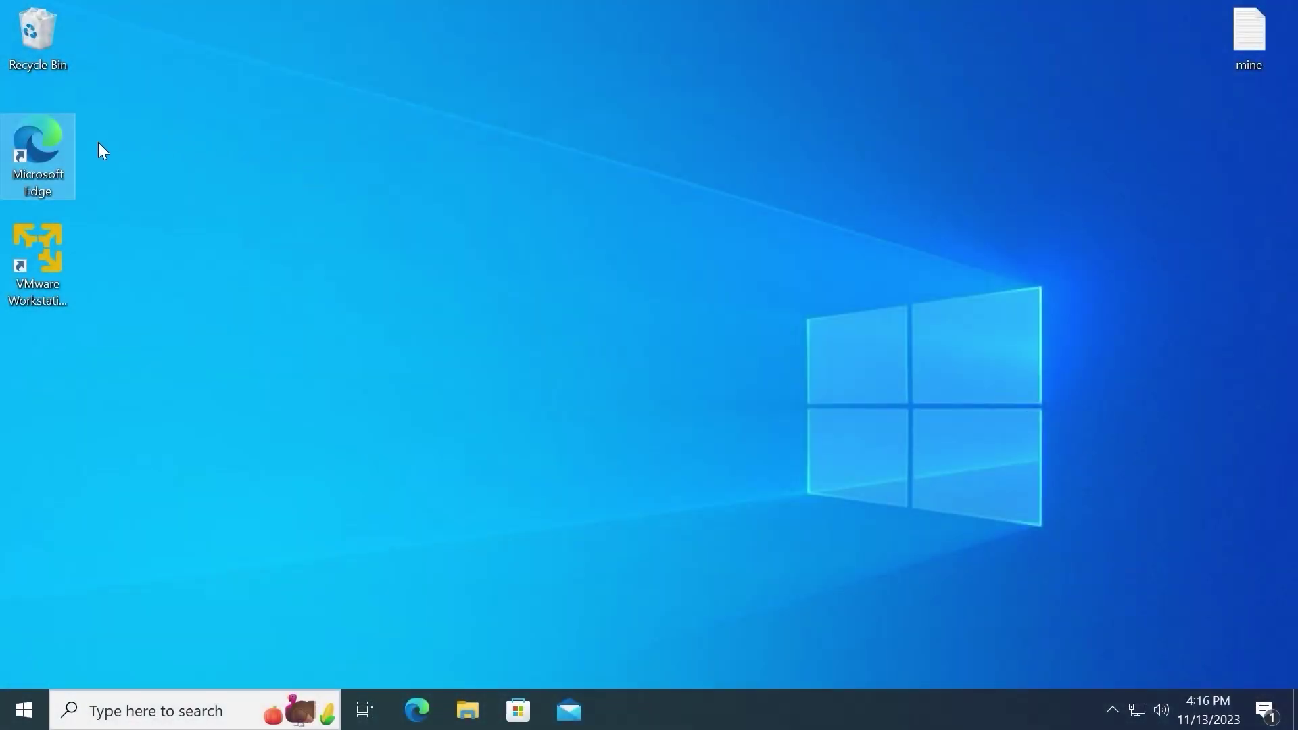
Open Edge and search for 'windows 11 download'
{"action": "double_click", "coordinate": [36, 134]}
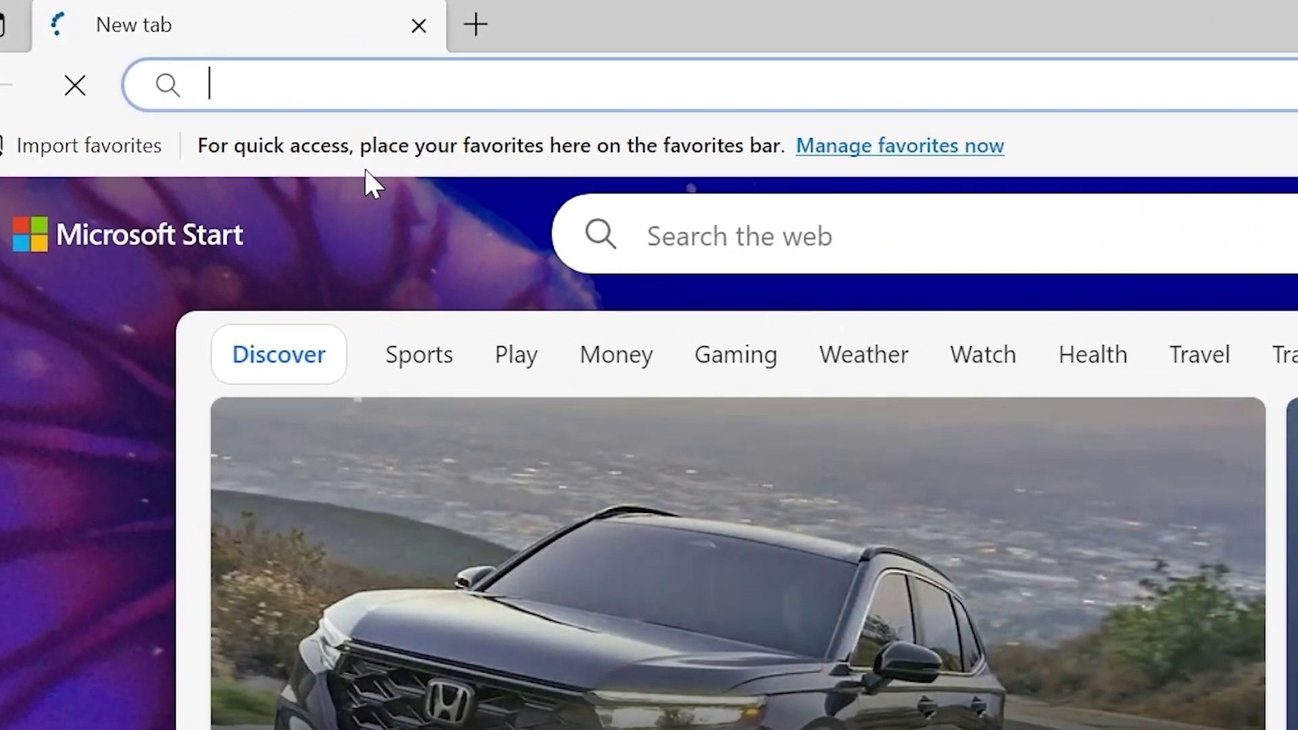
{"action": "type", "text": "windows 11"}
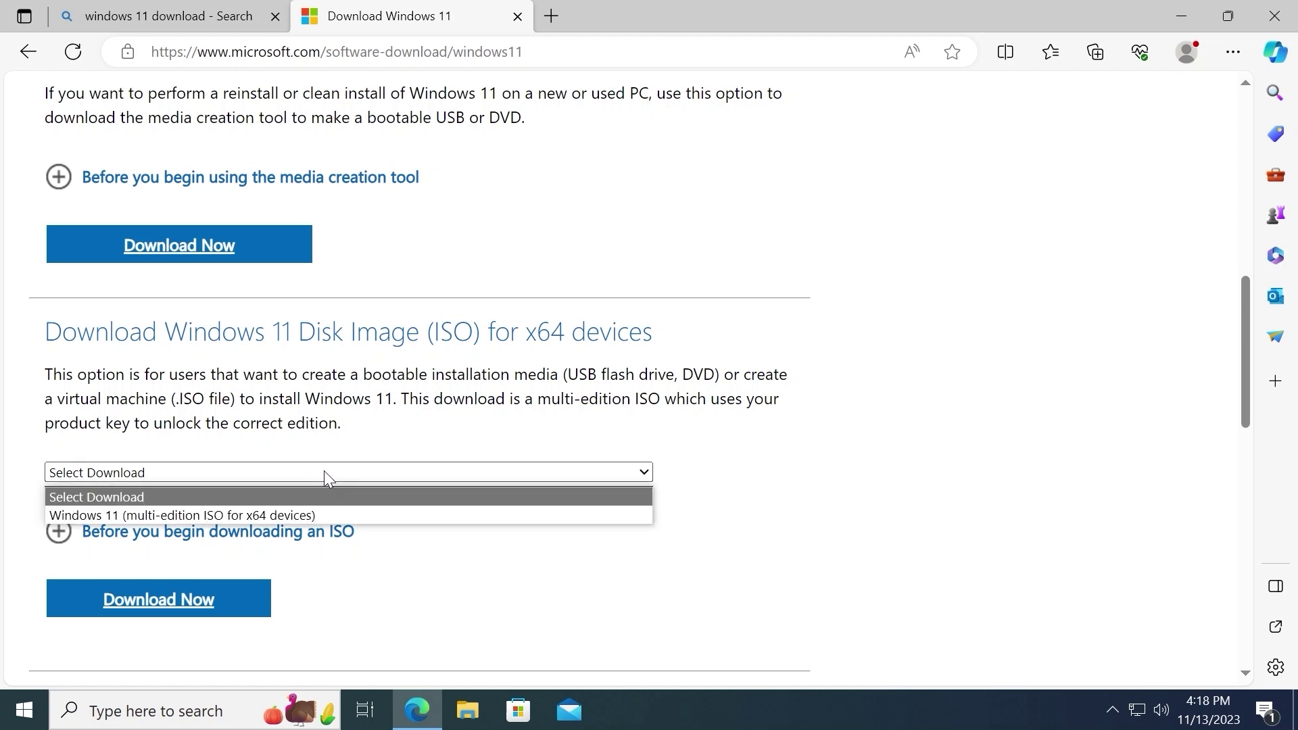
Request the Windows 11 multi-edition ISO in English (United States) and start the 64-bit download
{"action": "left_click", "coordinate": [117, 515]}
{"action": "scroll", "coordinate": [116, 515], "scroll_direction": "down", "scroll_amount": 4}
{"action": "left_click", "coordinate": [155, 328]}
{"action": "left_click", "coordinate": [274, 446]}
{"action": "left_click", "coordinate": [70, 257]}
{"action": "left_click", "coordinate": [115, 539]}
{"action": "left_click", "coordinate": [230, 199]}
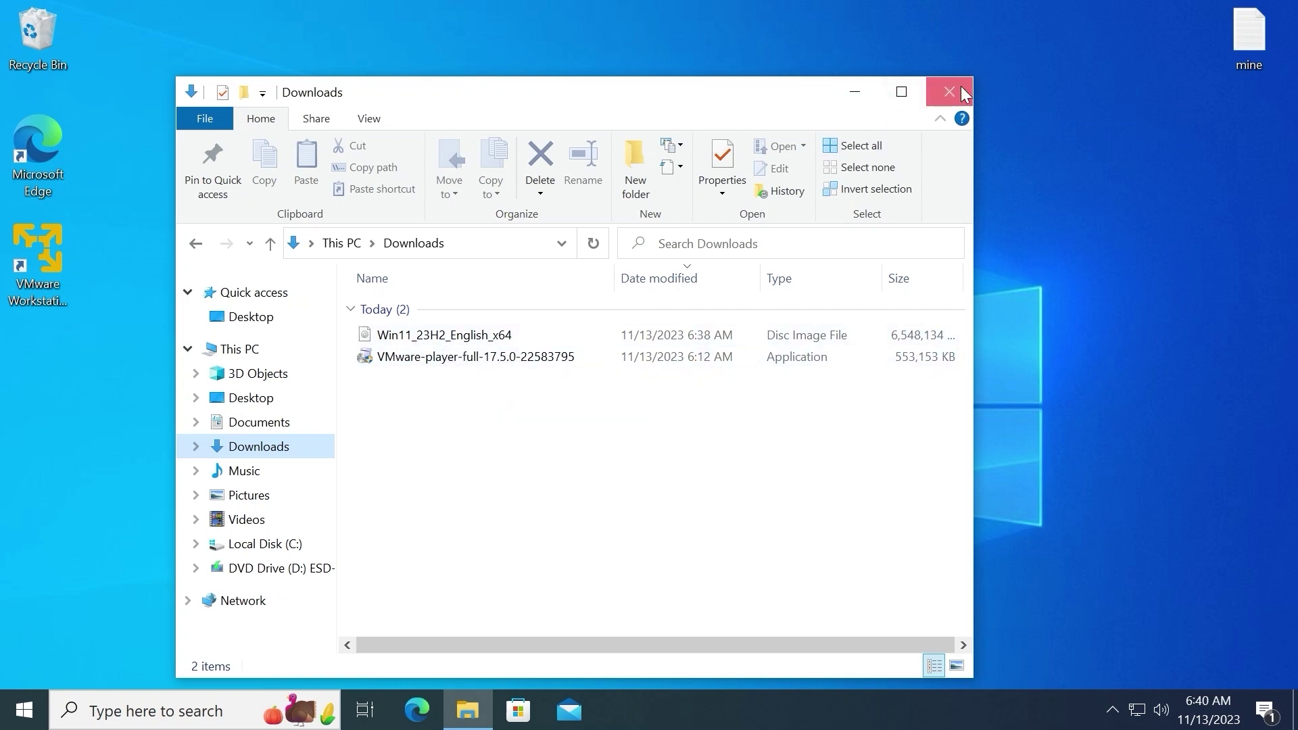
Close the Downloads folder, launch VMware Player for free non-commercial use, and maximize it
{"action": "left_click", "coordinate": [964, 94]}
{"action": "left_click", "coordinate": [41, 248]}
{"action": "double_click", "coordinate": [41, 248]}
{"action": "left_click", "coordinate": [683, 473]}
{"action": "left_click", "coordinate": [687, 477]}
{"action": "left_click", "coordinate": [737, 91]}
Create a new virtual machine from the Win11_23H2_English_x64 ISO in Downloads
{"action": "left_click", "coordinate": [478, 132]}
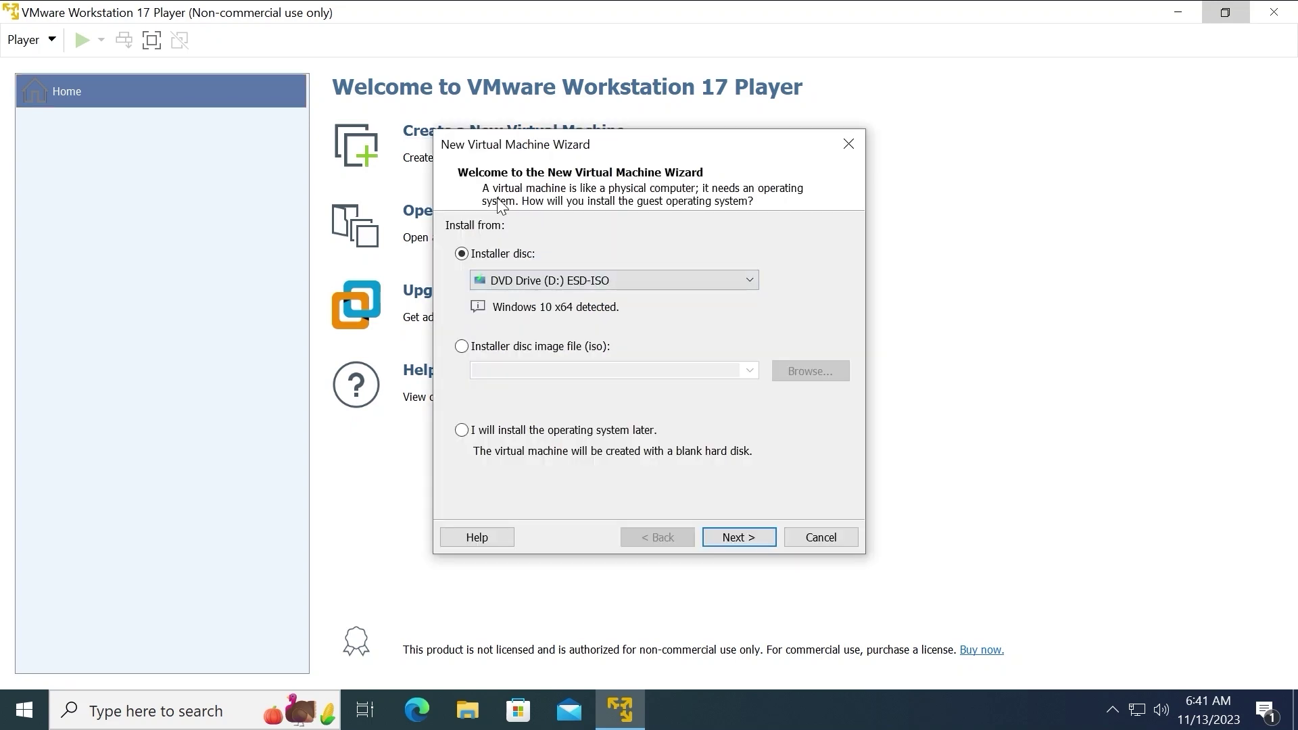
{"action": "left_click", "coordinate": [461, 346]}
{"action": "left_click", "coordinate": [812, 372]}
{"action": "left_click", "coordinate": [528, 371]}
{"action": "left_click", "coordinate": [671, 298]}
{"action": "left_click", "coordinate": [905, 569]}
{"action": "left_click", "coordinate": [741, 537]}
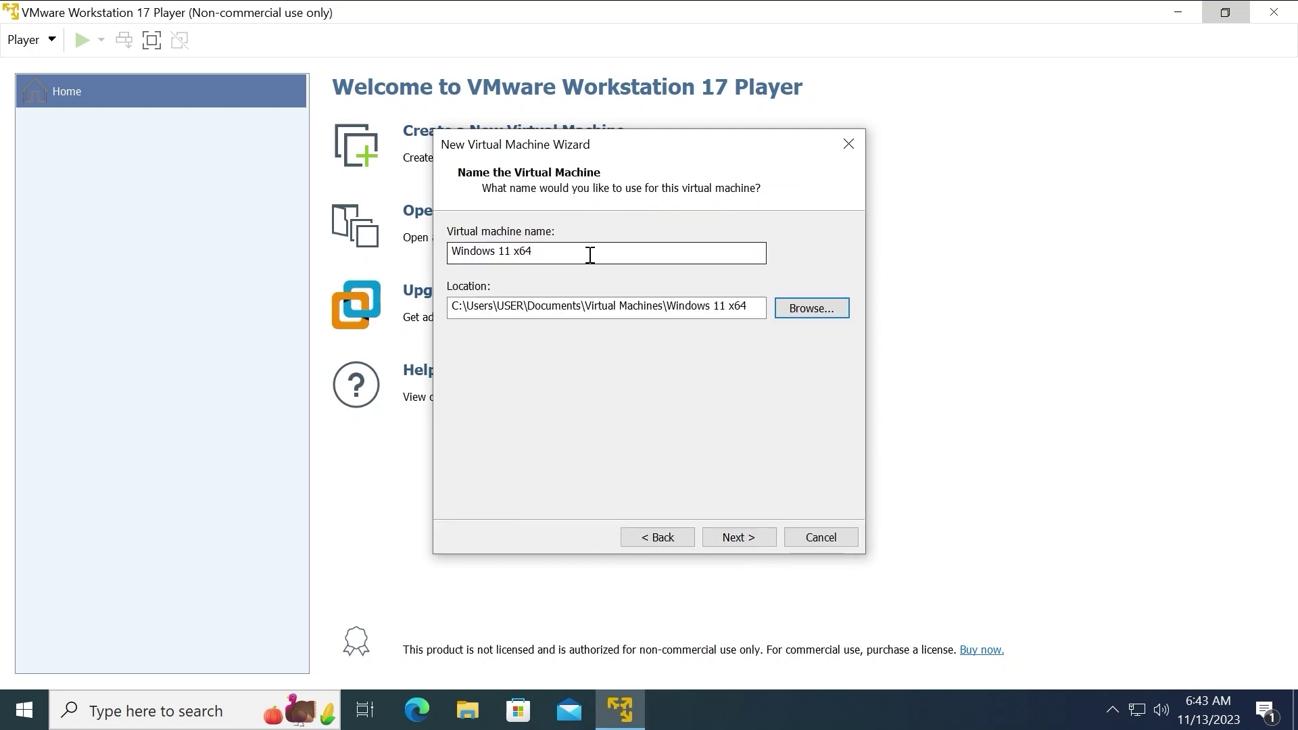
Browse the folder tree under Local Disk (C:), then cancel to keep the default location
{"action": "left_click", "coordinate": [801, 310]}
{"action": "scroll", "coordinate": [582, 352], "scroll_direction": "down", "scroll_amount": 3}
{"action": "double_click", "coordinate": [585, 343]}
{"action": "left_click", "coordinate": [791, 201]}
Protect the TPM-only encrypted files with a generated password and continue to disk capacity
{"action": "left_click", "coordinate": [744, 538]}
{"action": "left_click", "coordinate": [605, 426]}
{"action": "left_click", "coordinate": [809, 423]}
{"action": "left_click", "coordinate": [673, 448]}
{"action": "left_click", "coordinate": [766, 544]}
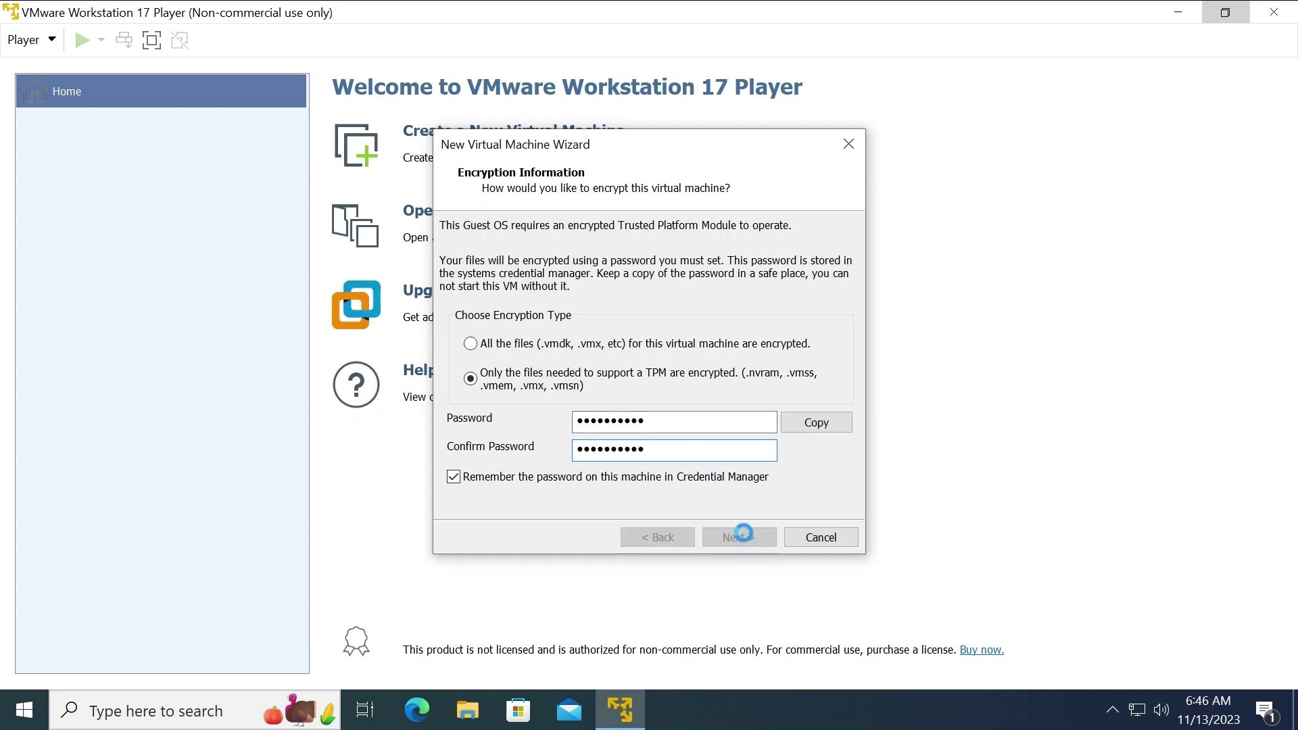
Store the virtual disk as a single file with a 30 GB maximum size
{"action": "left_click", "coordinate": [470, 351]}
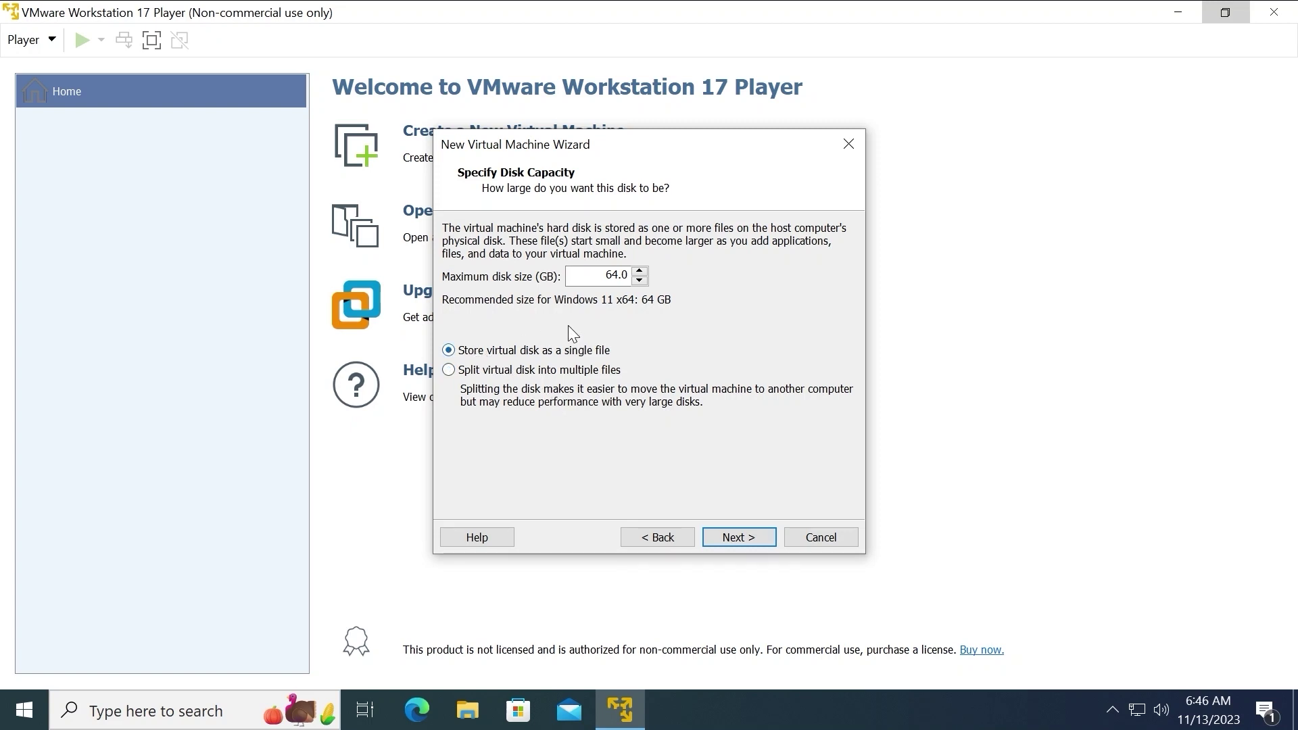
{"action": "left_click_drag", "start_coordinate": [604, 278], "coordinate": [636, 287]}
{"action": "type", "text": "30"}
From the summary, open Customize Hardware, review the Memory value, then select Processors
{"action": "left_click", "coordinate": [749, 534]}
{"action": "left_click", "coordinate": [524, 421]}
{"action": "double_click", "coordinate": [819, 110]}
{"action": "left_click_drag", "start_coordinate": [821, 124], "coordinate": [828, 120]}
{"action": "left_click", "coordinate": [340, 96]}
Finish the new-machine wizard and select the new Windows 11 x64 machine in the library
{"action": "left_click", "coordinate": [916, 668]}
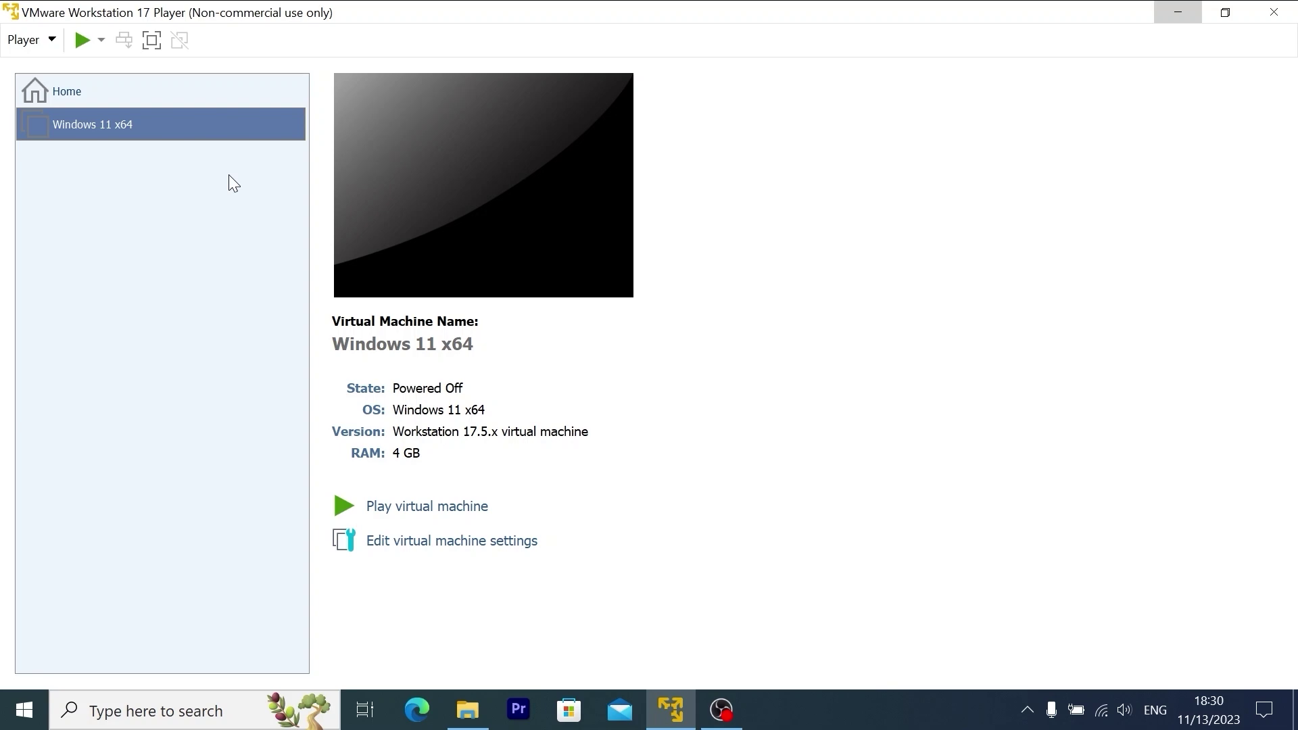
{"action": "key", "text": "Tab"}
Open the machine's settings and review the Processors and Hard Disk (NVMe) pages
{"action": "left_click", "coordinate": [466, 543]}
{"action": "left_click", "coordinate": [412, 107]}
{"action": "left_click", "coordinate": [390, 127]}
Close the settings, power on the Windows 11 x64 machine and boot from the installer DVD
{"action": "left_click", "coordinate": [1013, 15]}
{"action": "left_click", "coordinate": [424, 509]}
{"action": "left_click", "coordinate": [784, 454]}
{"action": "left_click", "coordinate": [664, 333]}
{"action": "key", "text": "Return"}
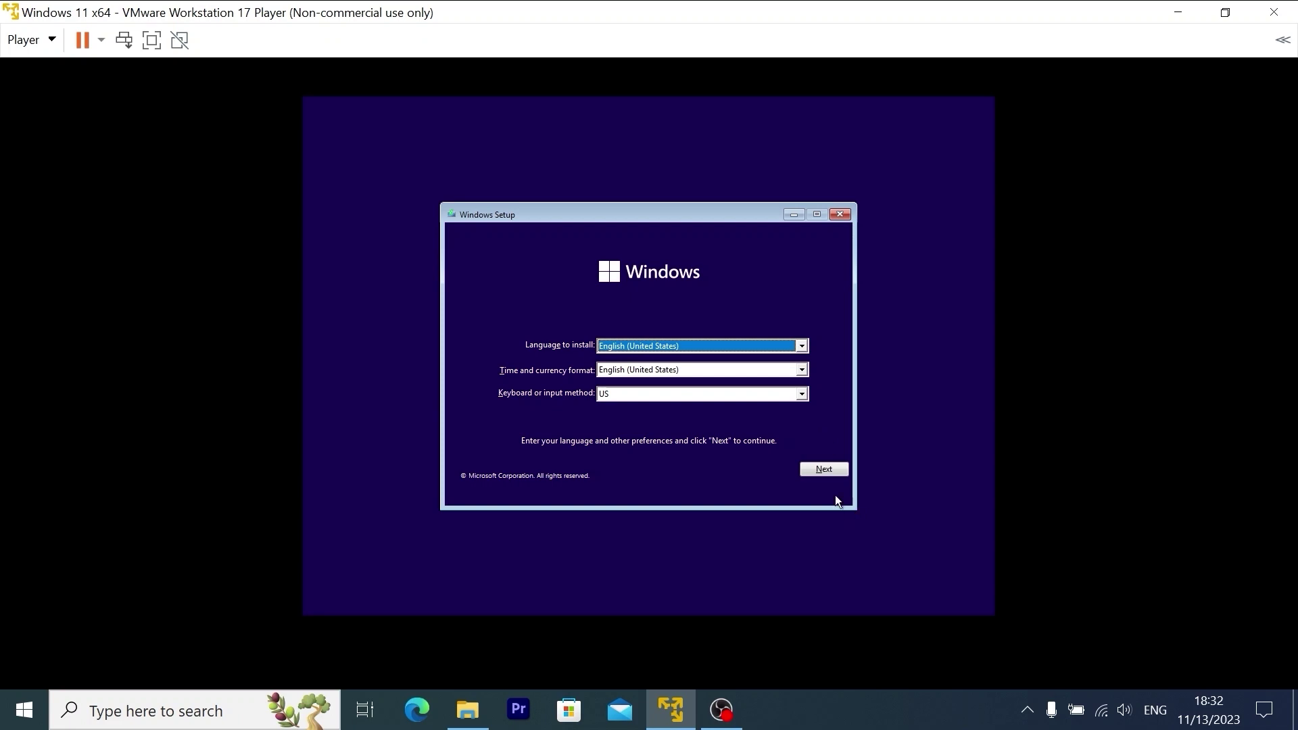
Keep the default language settings, start installation without a product key, and choose Windows 11 Pro
{"action": "left_click", "coordinate": [828, 469]}
{"action": "left_click", "coordinate": [649, 365]}
{"action": "left_click", "coordinate": [705, 473]}
{"action": "left_click", "coordinate": [512, 331]}
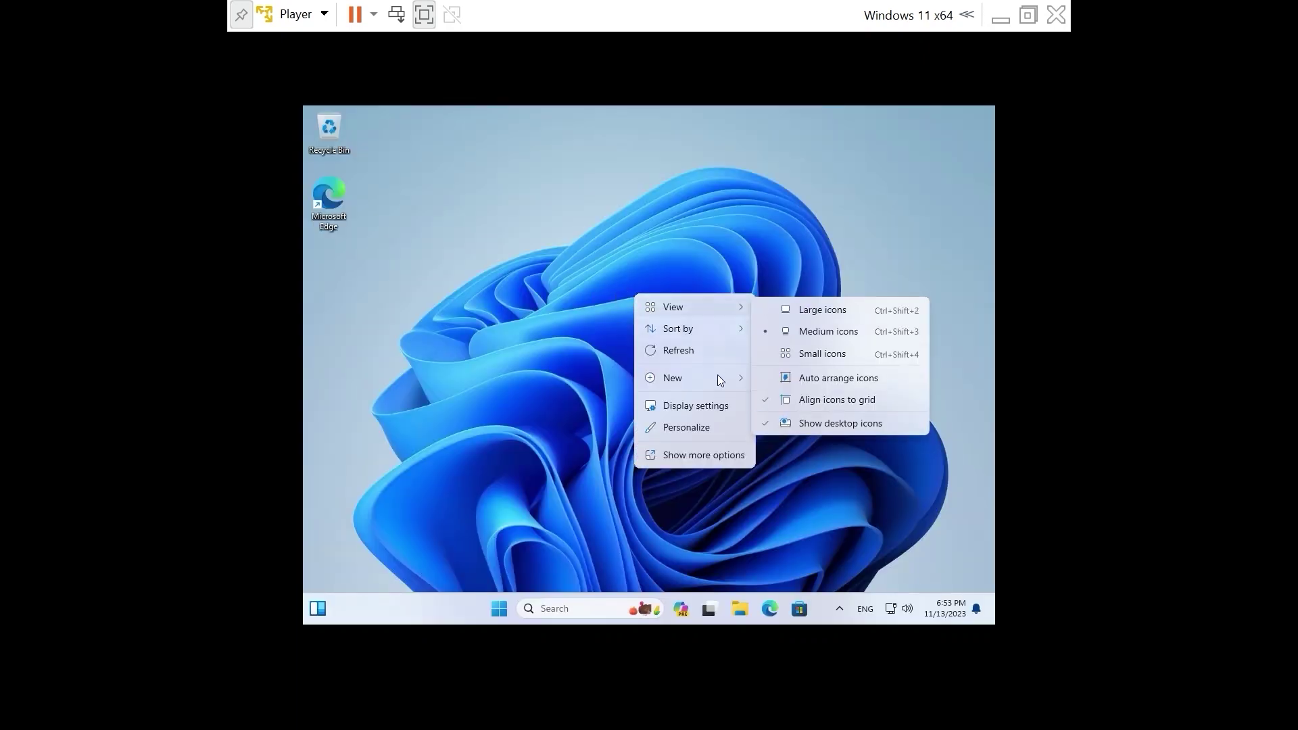
Set the guest's display resolution to 1920 × 1080 and keep the change
{"action": "left_click", "coordinate": [713, 409]}
{"action": "left_click", "coordinate": [810, 473]}
{"action": "scroll", "coordinate": [811, 440], "scroll_direction": "up", "scroll_amount": 5}
{"action": "left_click", "coordinate": [802, 419]}
{"action": "left_click", "coordinate": [269, 286]}
Set display scaling to 150% and close Settings
{"action": "left_click", "coordinate": [397, 320]}
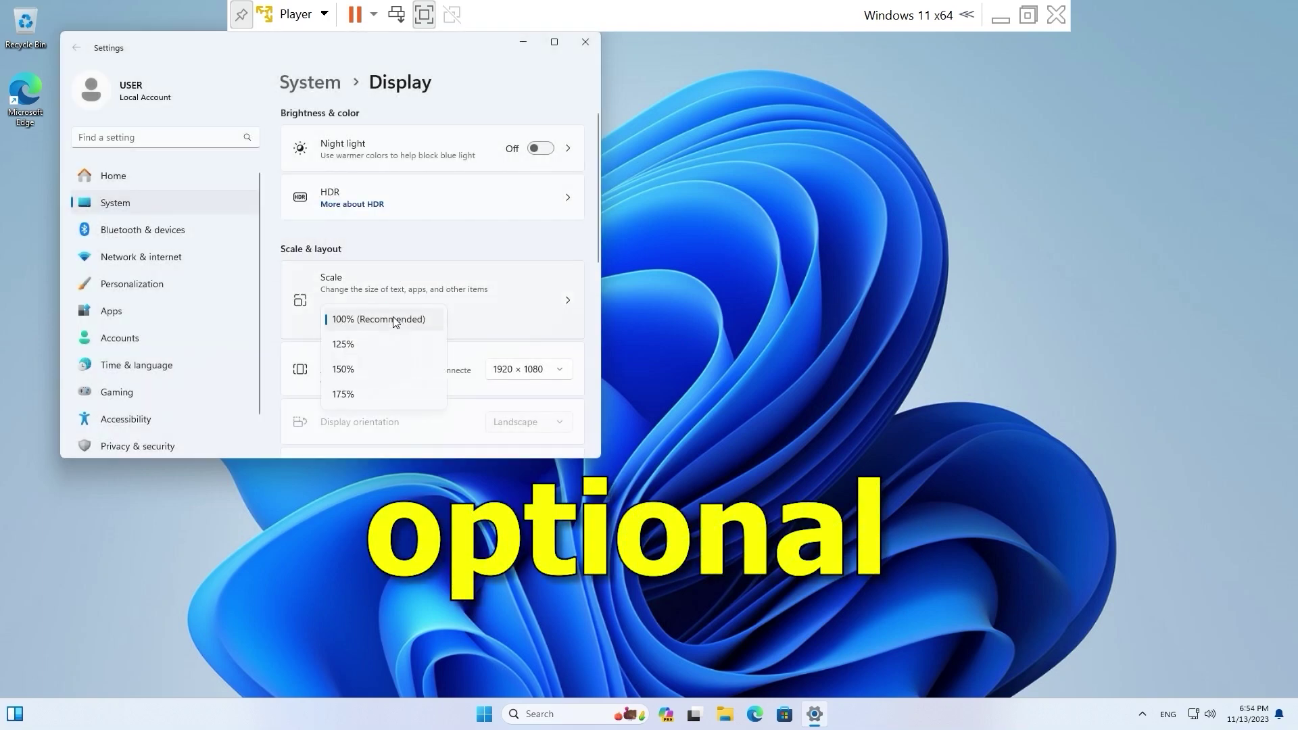
{"action": "left_click", "coordinate": [356, 374]}
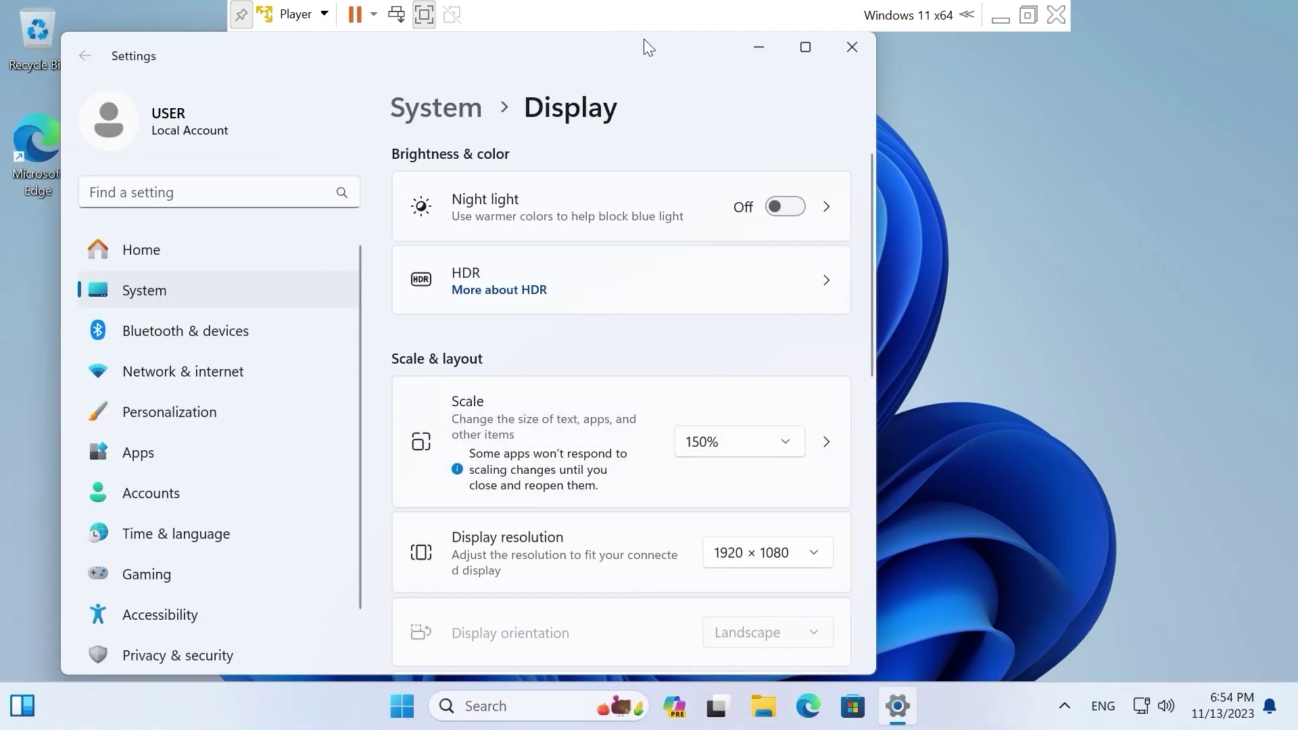
{"action": "left_click", "coordinate": [851, 47]}
Show System > About maximized, scrolled to the Windows specifications confirming Windows 11 Pro 23H2
{"action": "right_click", "coordinate": [424, 716]}
{"action": "left_click", "coordinate": [351, 240]}
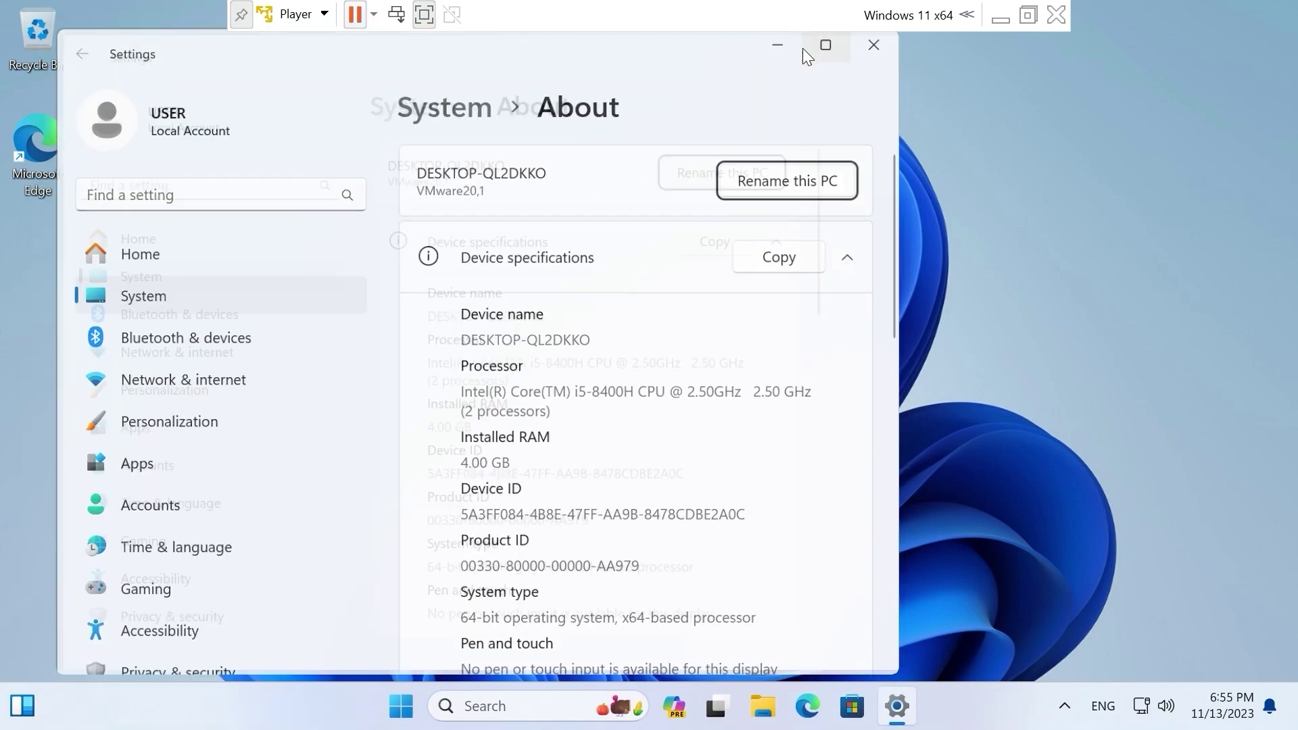
{"action": "left_click", "coordinate": [804, 48]}
{"action": "scroll", "coordinate": [761, 501], "scroll_direction": "down", "scroll_amount": 2}
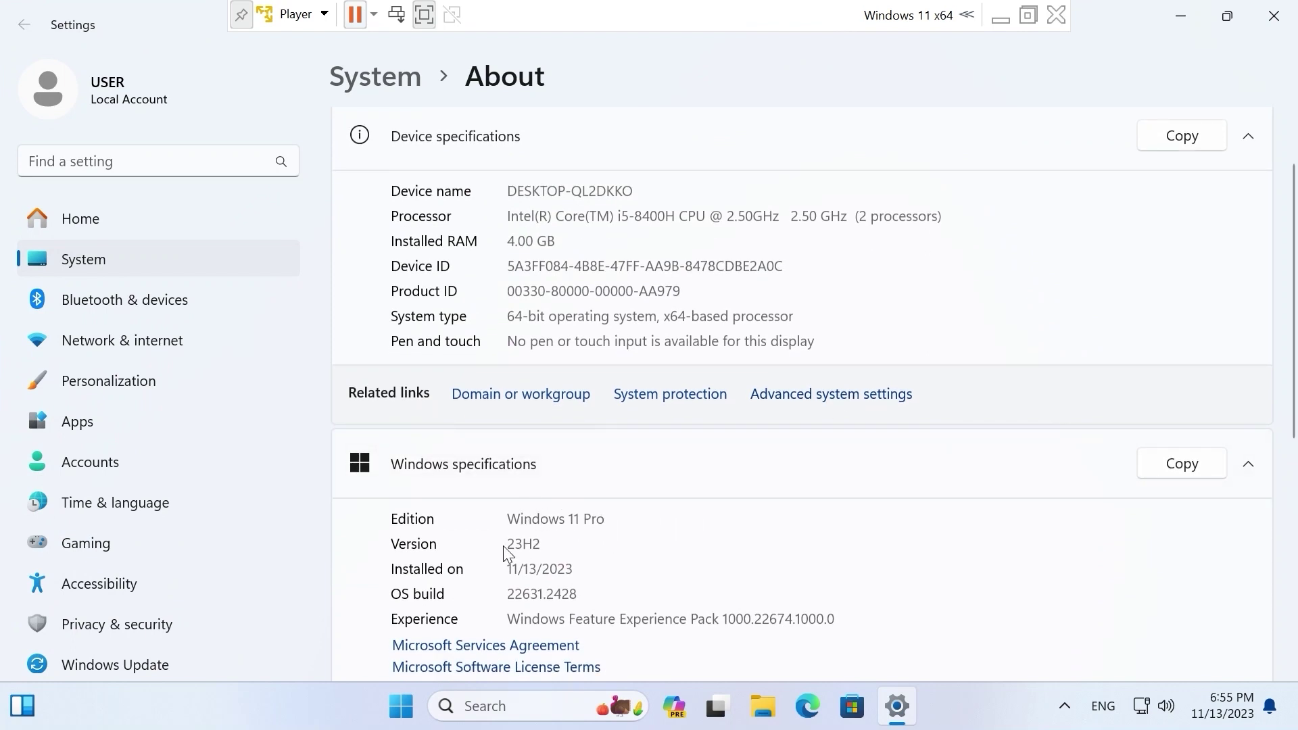
{"action": "left_click", "coordinate": [677, 707]}
{"action": "key", "text": "super+c"}
Close the Settings window, leaving the Windows 11 desktop showing
{"action": "left_click", "coordinate": [1261, 18]}
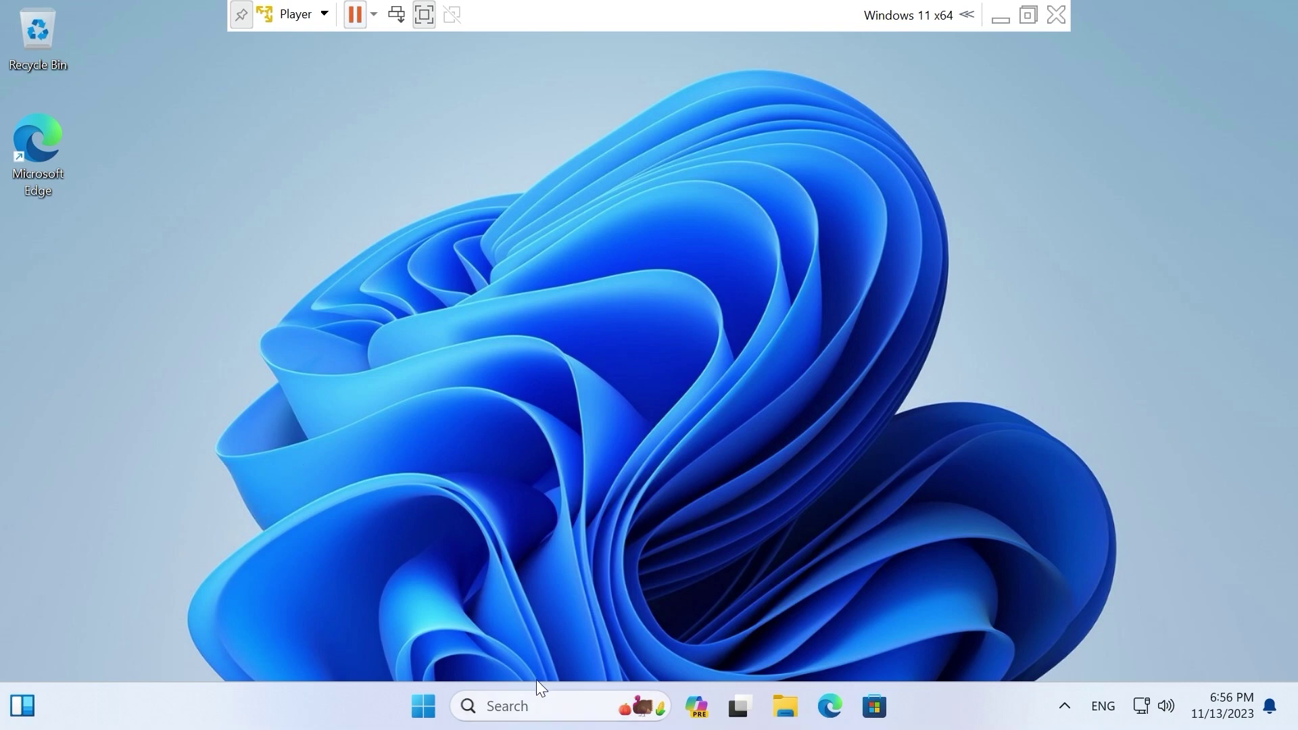